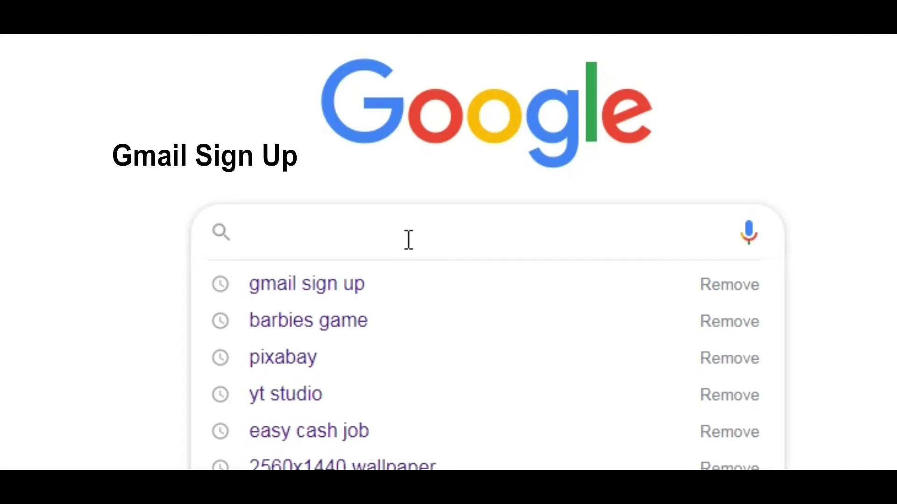
# Step: Search Google for 'gmail sign up' and open the Create your Google Account result
pyautogui.write('gmail ')
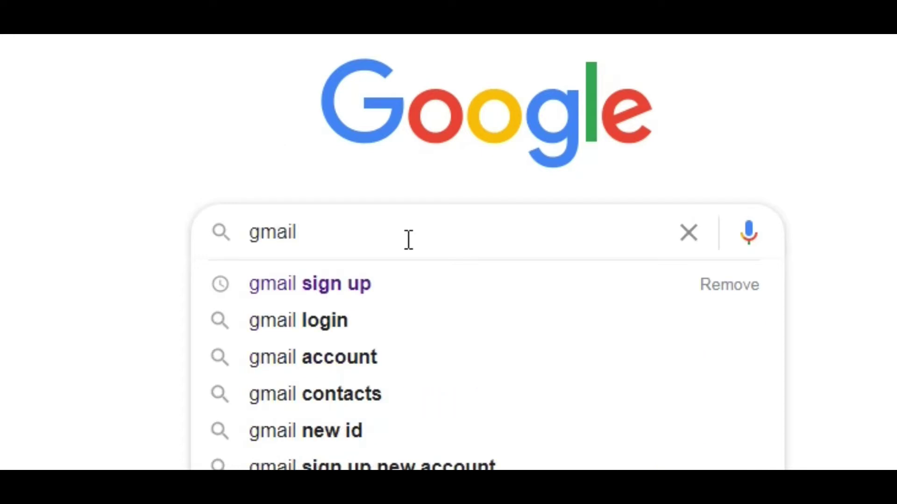
pyautogui.write('sign')
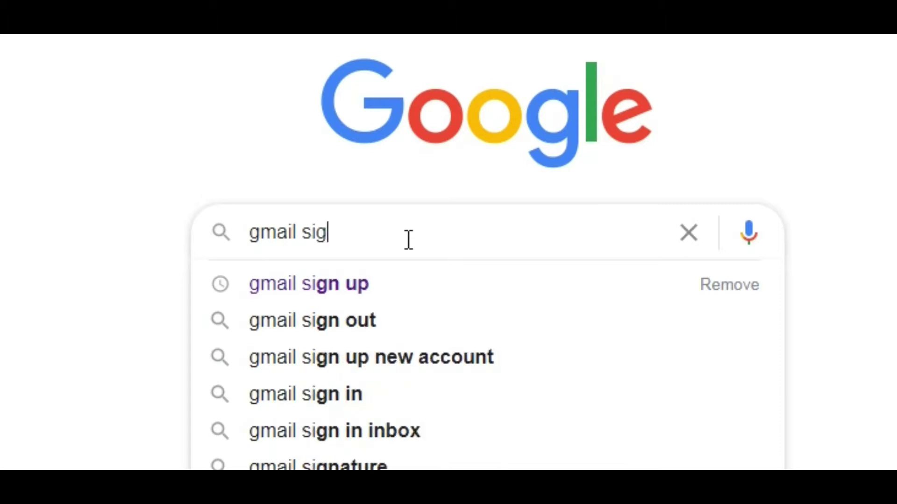
pyautogui.write(' uo')
pyautogui.press('BackSpace')
pyautogui.write('p')
pyautogui.press('Return')
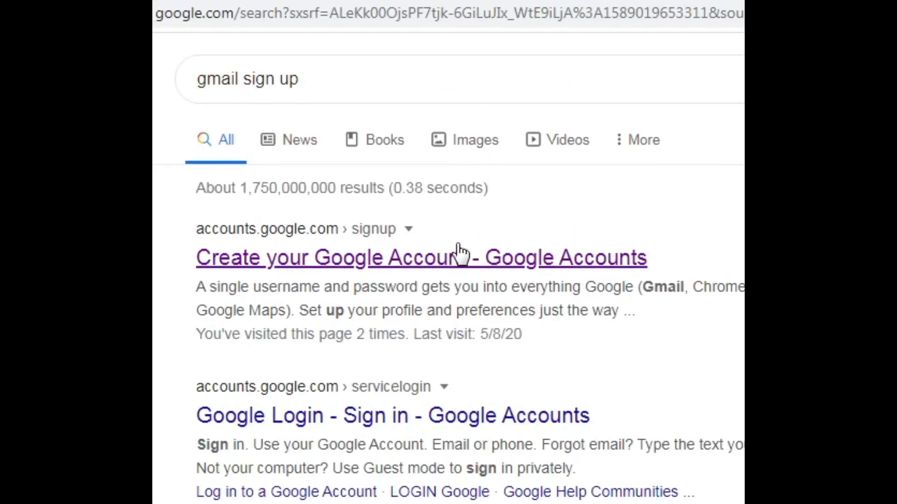
pyautogui.click(570, 264)
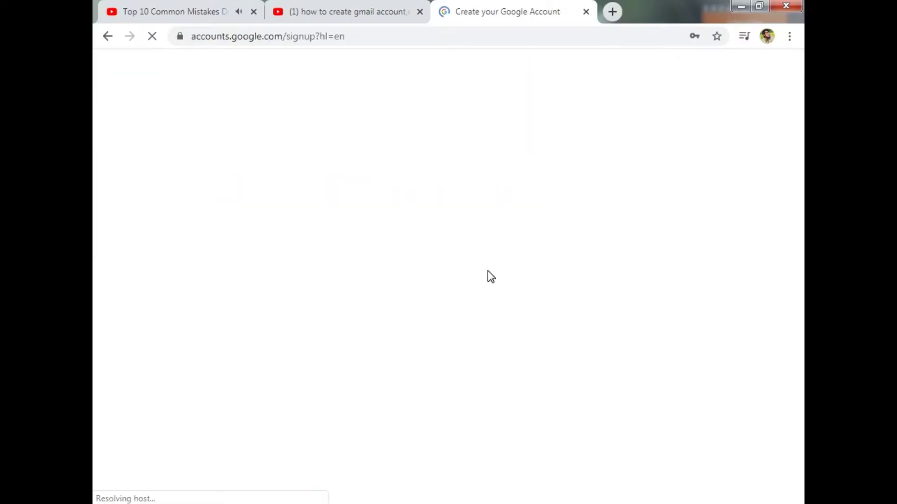
# Step: Enter the account holder's first name, last name and a desired Gmail username on the sign-up form
pyautogui.click(322, 219)
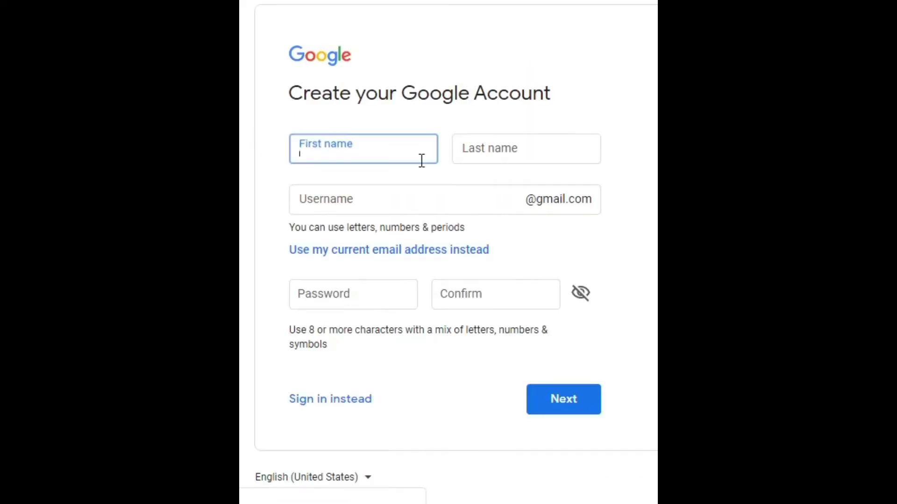
pyautogui.click(404, 157)
pyautogui.click(404, 157)
pyautogui.click(523, 159)
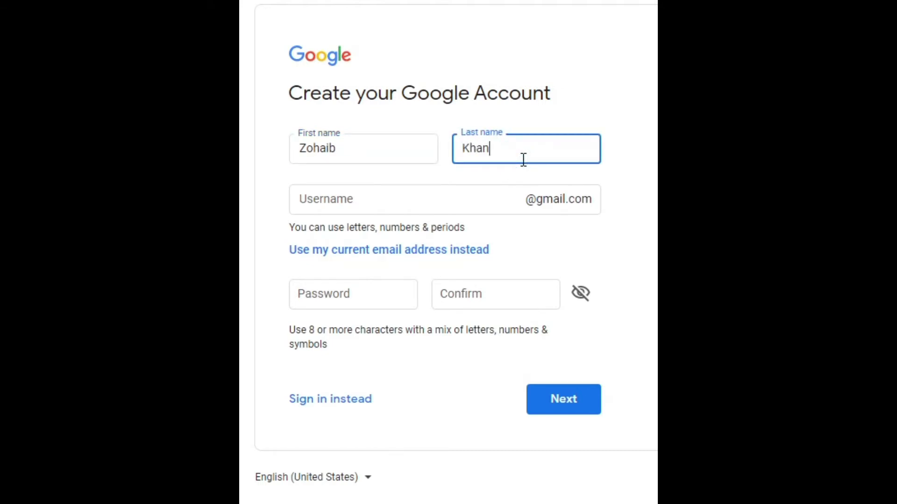
pyautogui.click(477, 194)
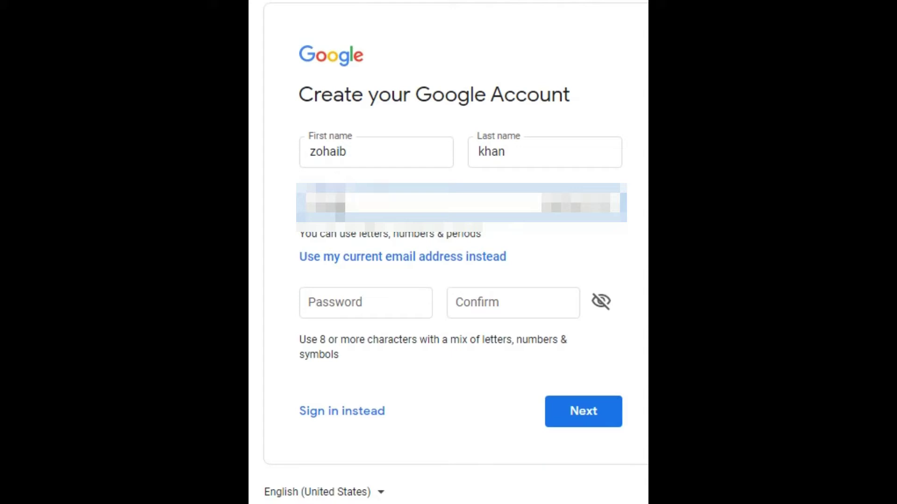
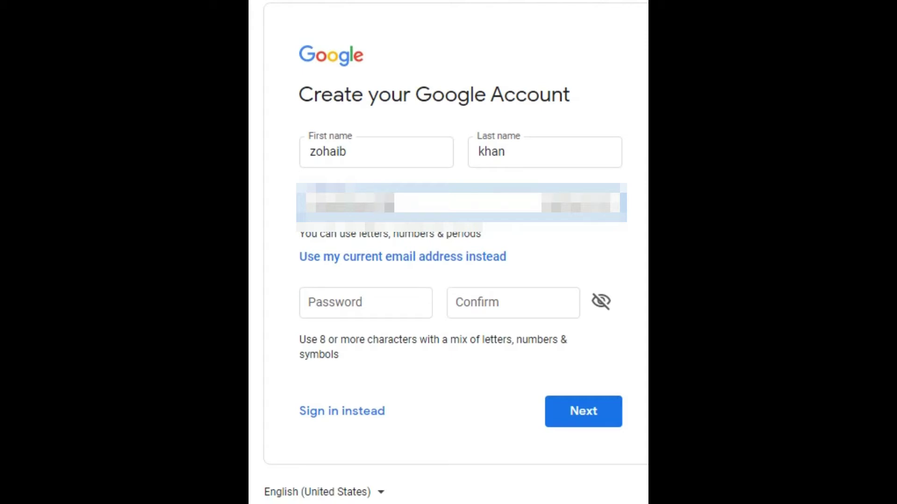
# Step: Type the account password, retype it in Confirm, and submit the sign-up form
pyautogui.click(351, 301)
pyautogui.write('12345')
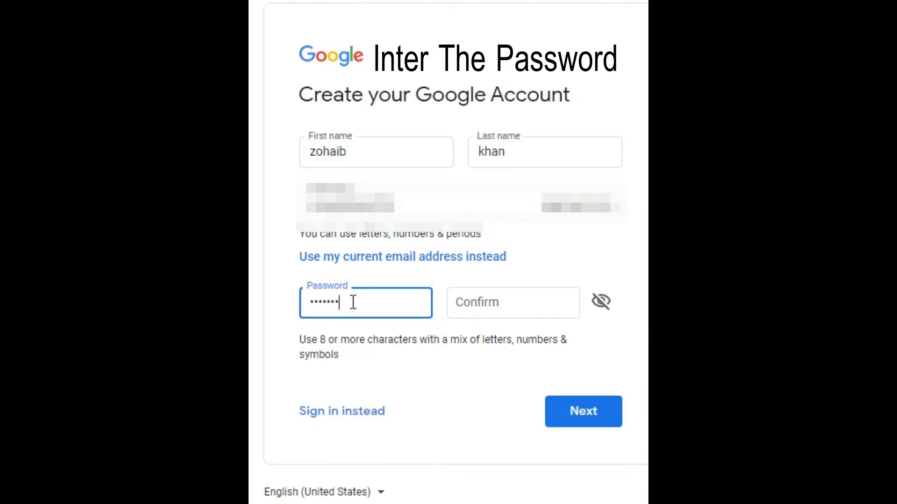
pyautogui.press('BackSpace')
pyautogui.press('BackSpace')
pyautogui.press('BackSpace')
pyautogui.press('BackSpace')
pyautogui.press('BackSpace')
pyautogui.press('BackSpace')
pyautogui.press('BackSpace')
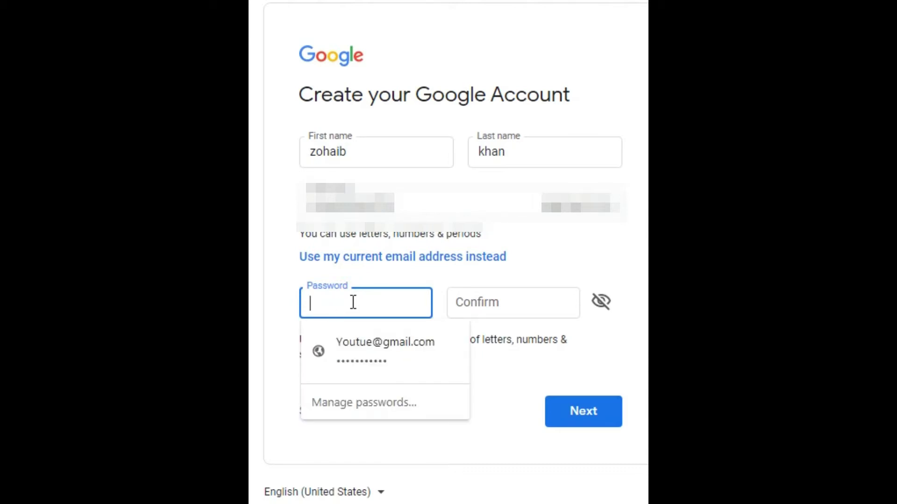
pyautogui.write('12345•••••••')
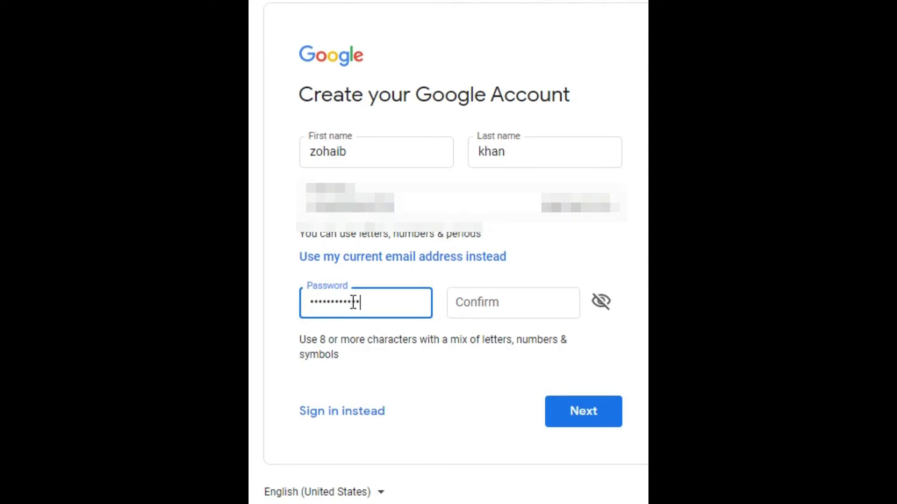
pyautogui.click(518, 290)
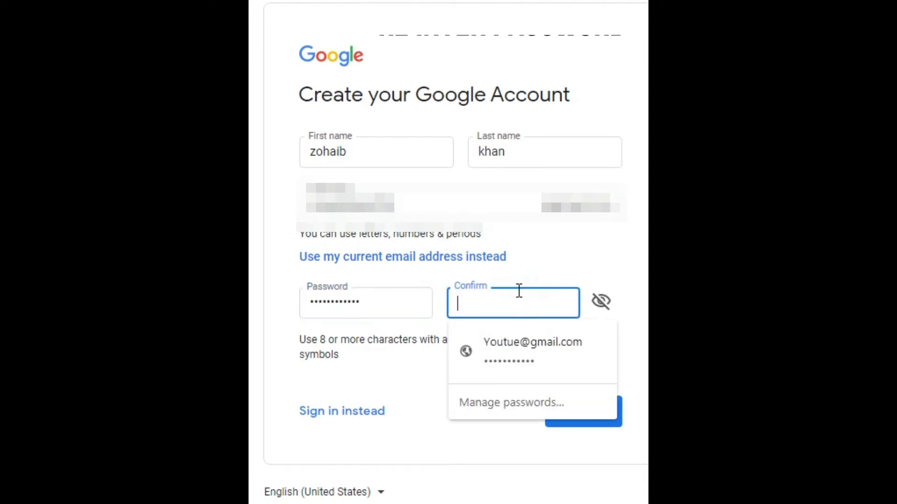
pyautogui.write('1234••••••••')
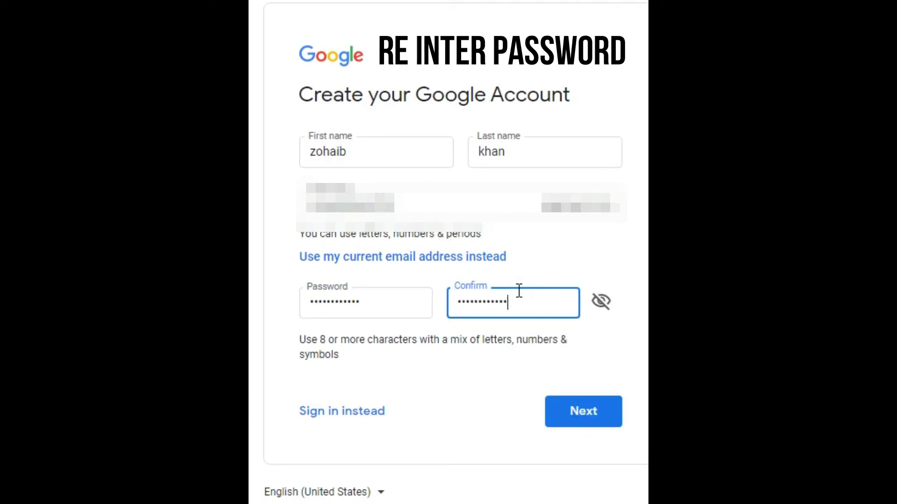
pyautogui.click(571, 411)
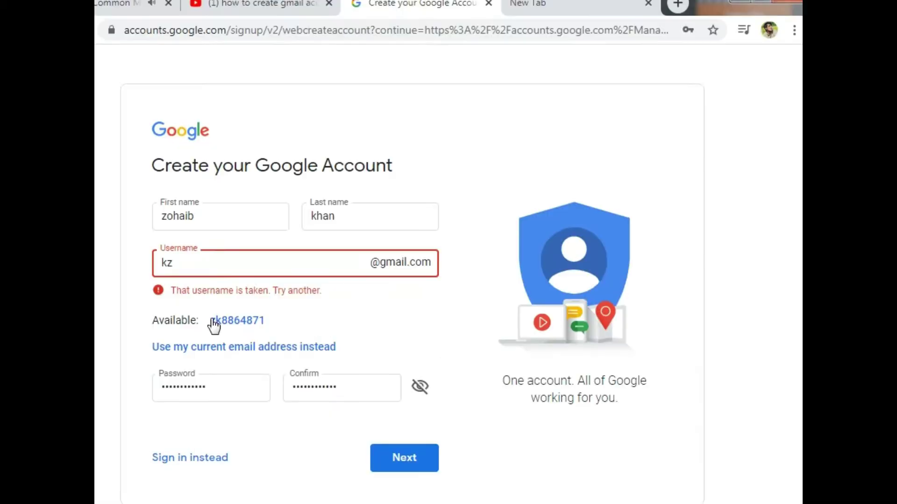
# Step: Switch to Google's suggested available username, copy it, and resubmit the form
pyautogui.click(263, 307)
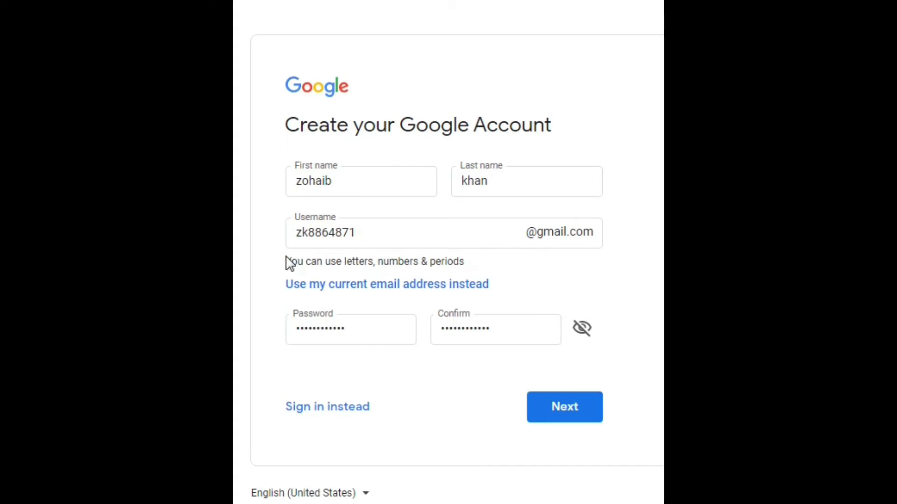
pyautogui.moveTo(394, 234); pyautogui.dragTo(238, 240)
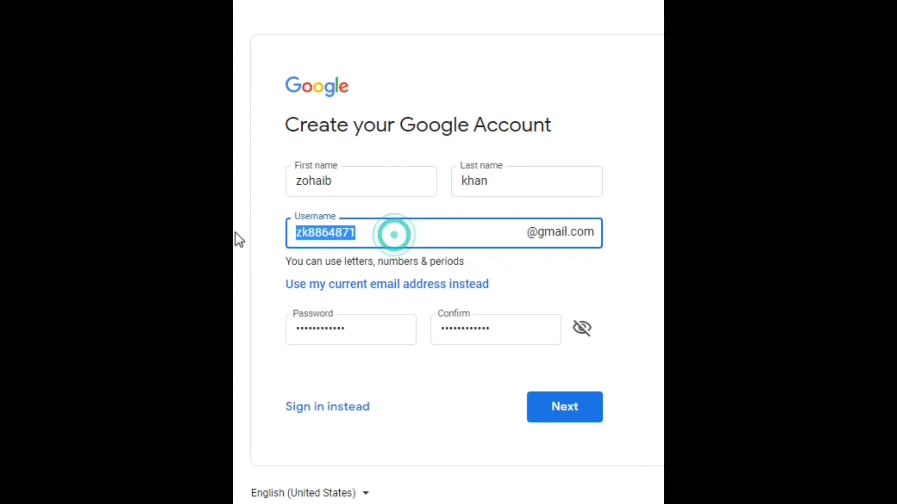
pyautogui.rightClick(321, 232)
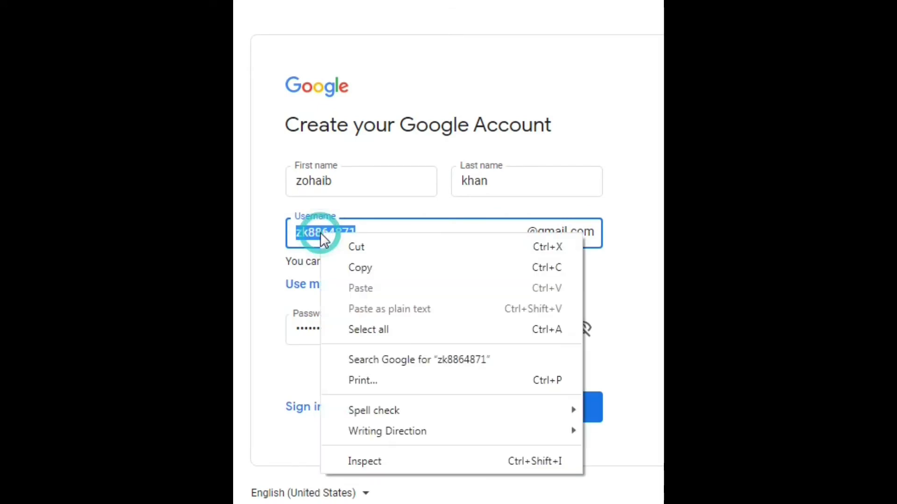
pyautogui.click(340, 266)
pyautogui.click(388, 236)
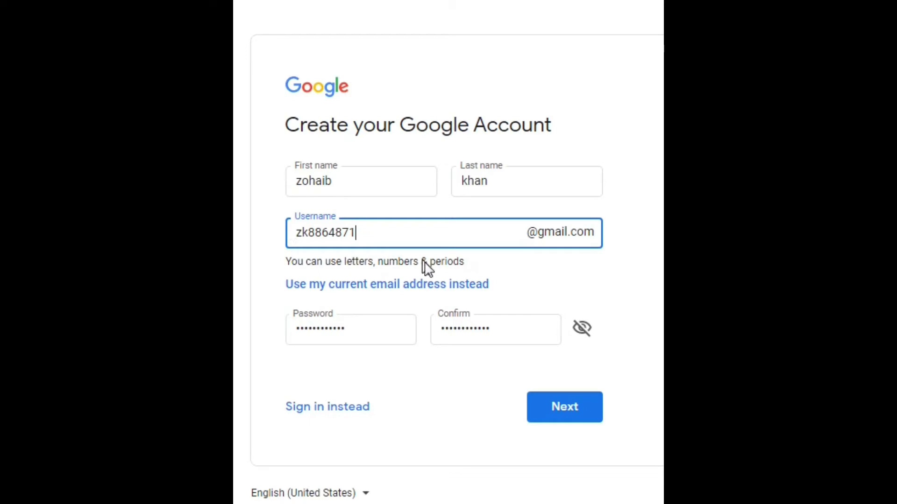
pyautogui.click(565, 407)
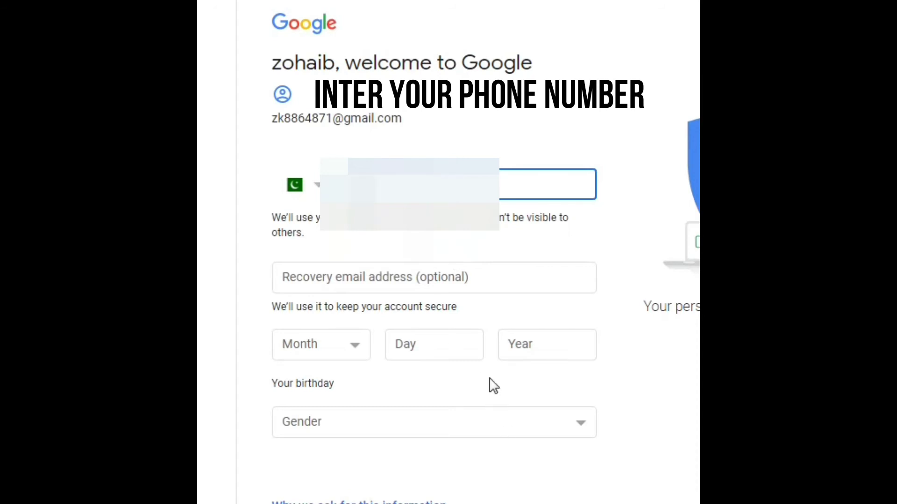
# Step: Enter the account holder's phone number in the welcome page's phone field
pyautogui.click(446, 188)
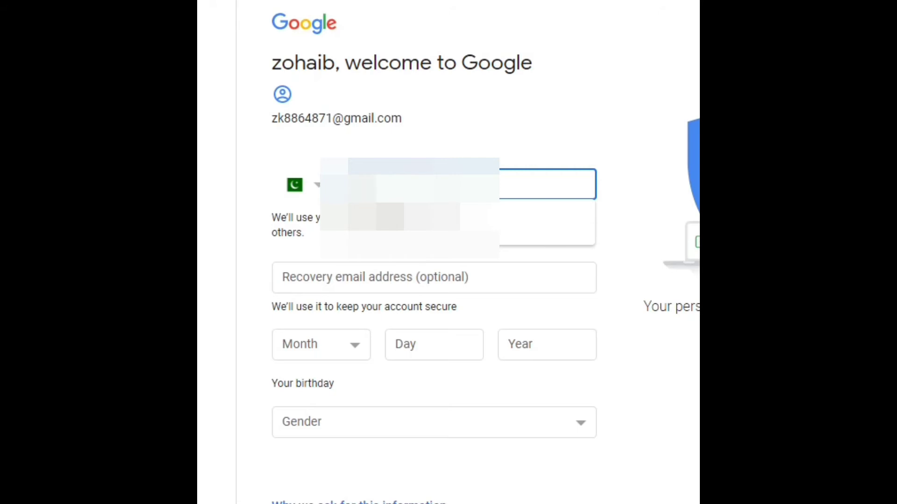
pyautogui.write('3')
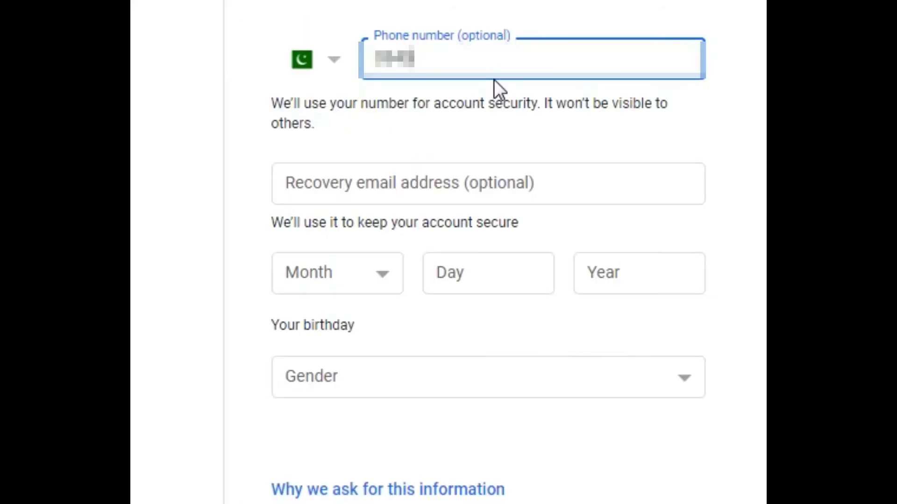
pyautogui.write('••')
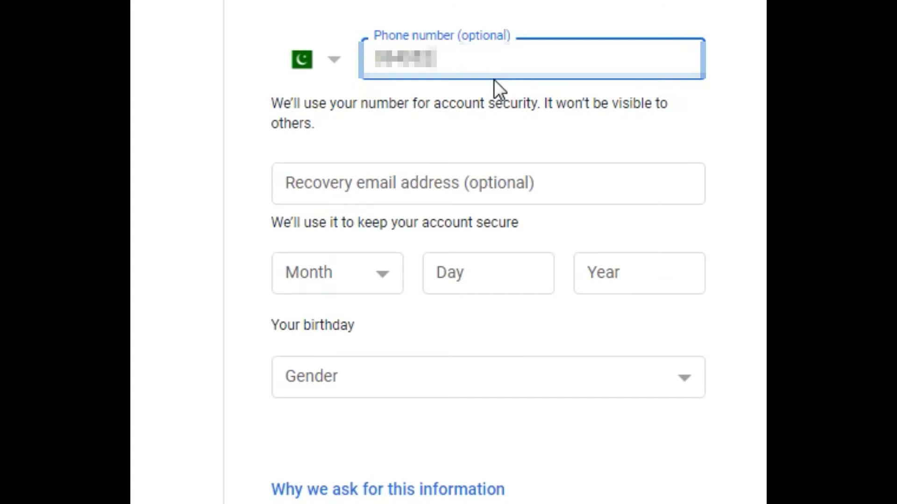
pyautogui.write('•••')
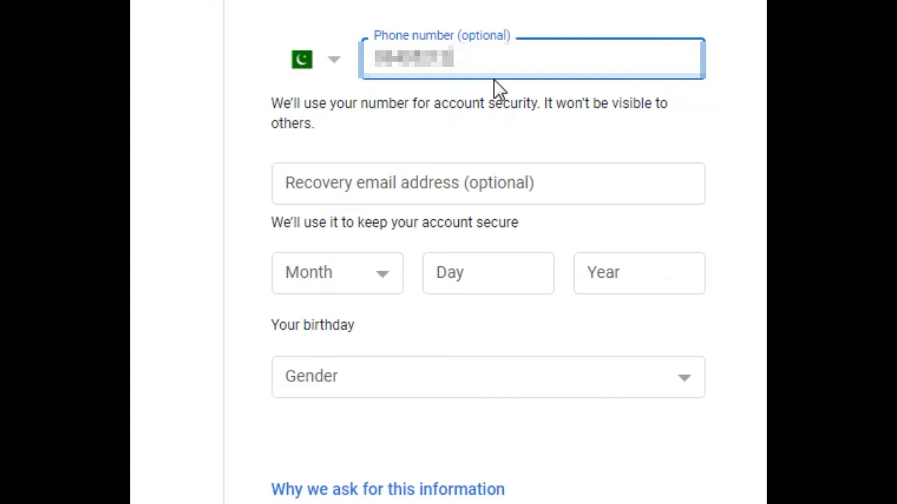
pyautogui.write('•••')
# Step: Set the birthday to April 4, 2000
pyautogui.click(435, 183)
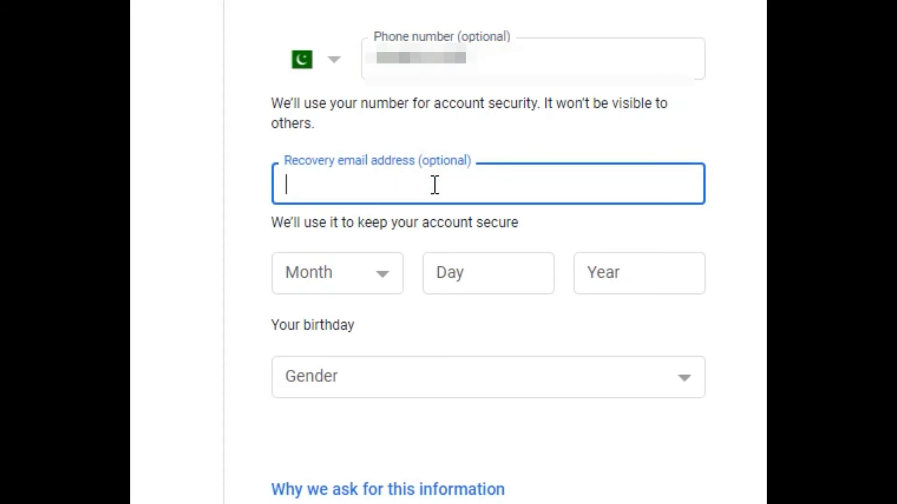
pyautogui.click(357, 279)
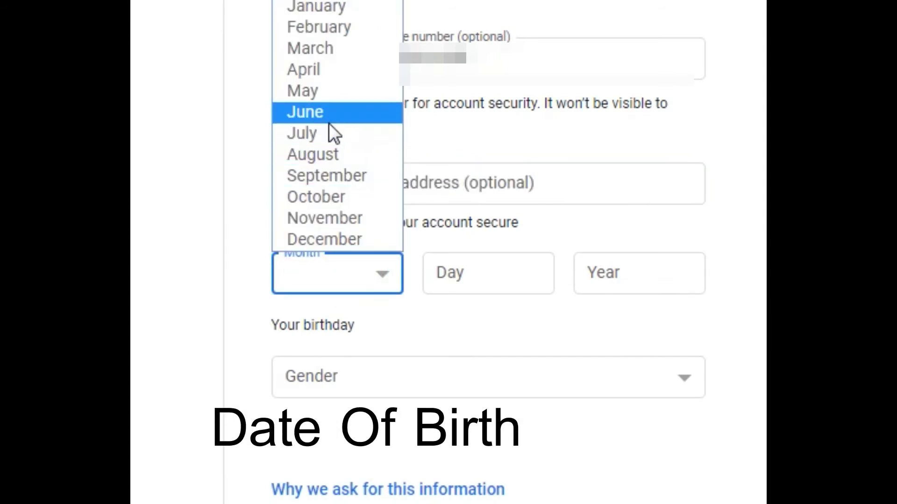
pyautogui.click(354, 161)
pyautogui.click(460, 280)
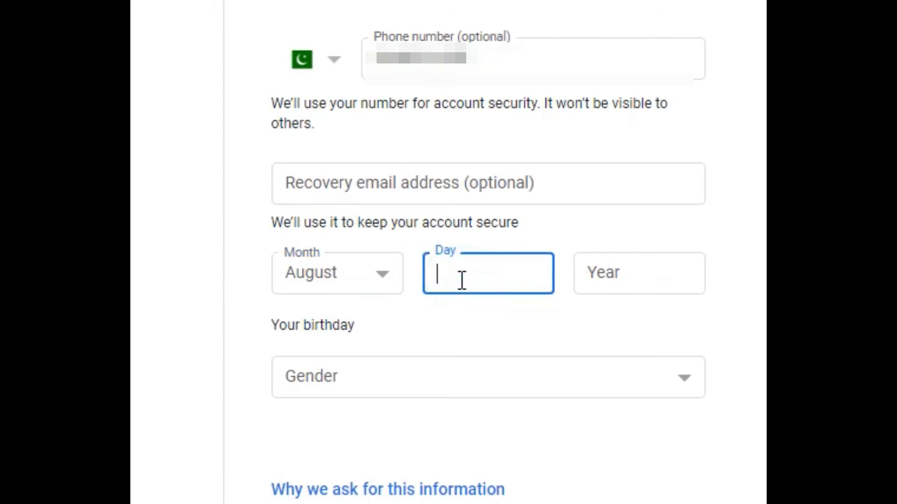
pyautogui.click(369, 275)
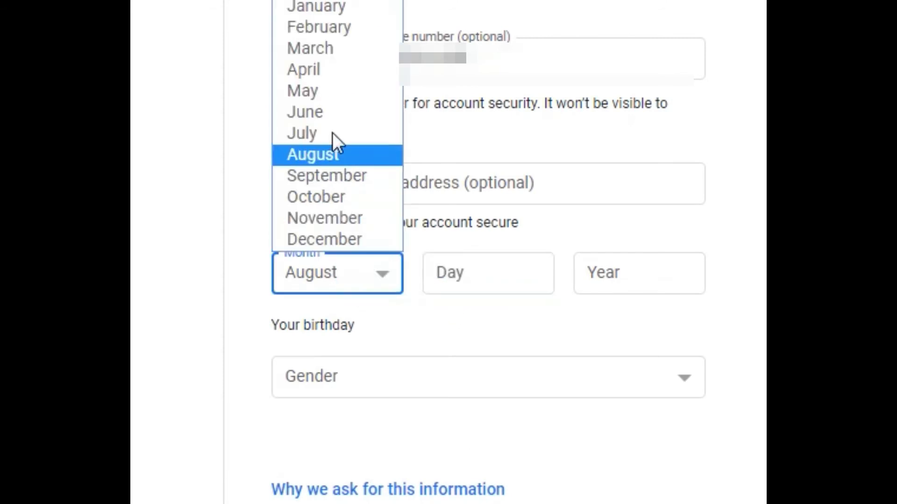
pyautogui.click(323, 79)
pyautogui.click(432, 279)
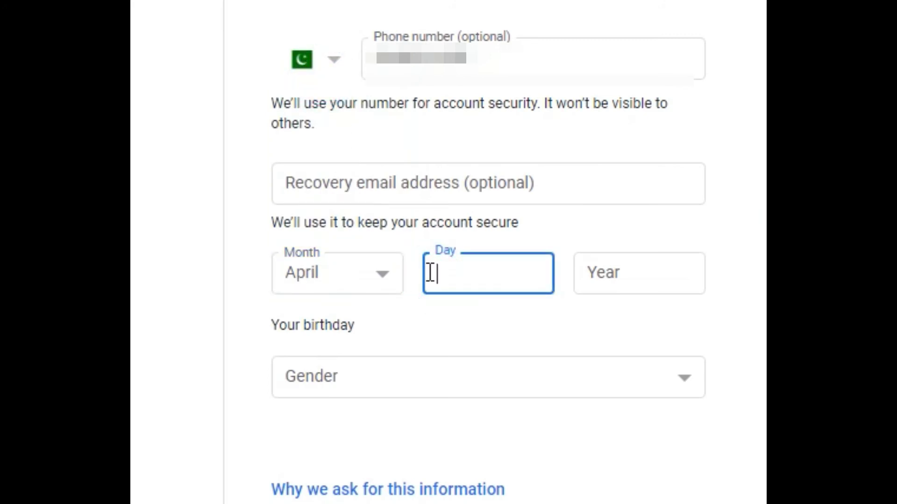
pyautogui.write('4')
pyautogui.click(652, 272)
pyautogui.write('1')
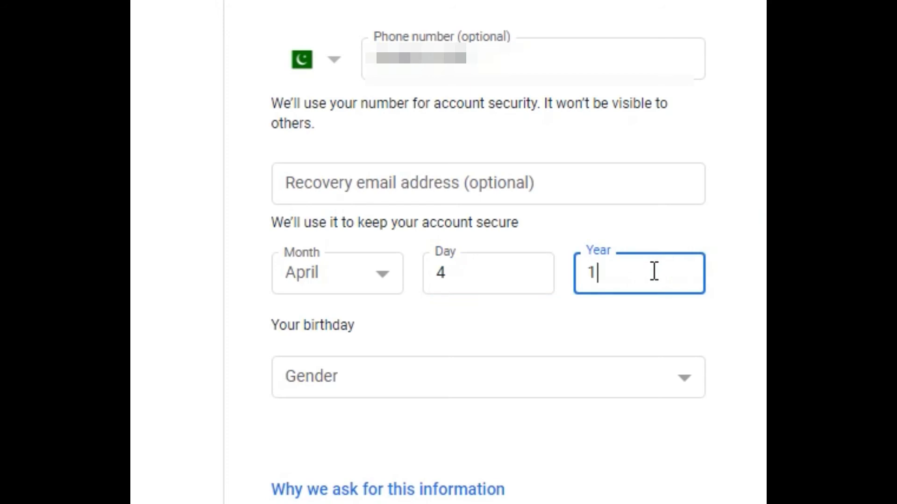
pyautogui.write('6')
pyautogui.press('BackSpace')
pyautogui.write('2000')
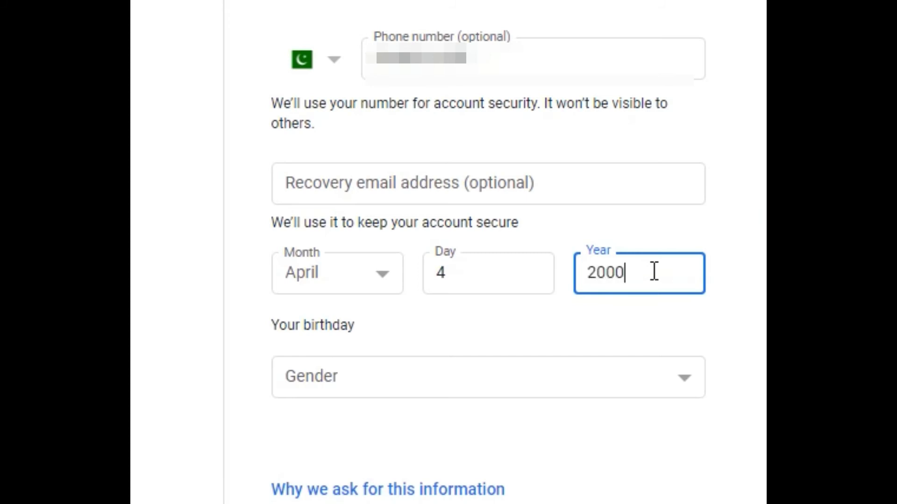
# Step: Choose Male as gender and submit the basic information form
pyautogui.click(394, 374)
pyautogui.click(365, 428)
pyautogui.scroll(-3, 423, 338)
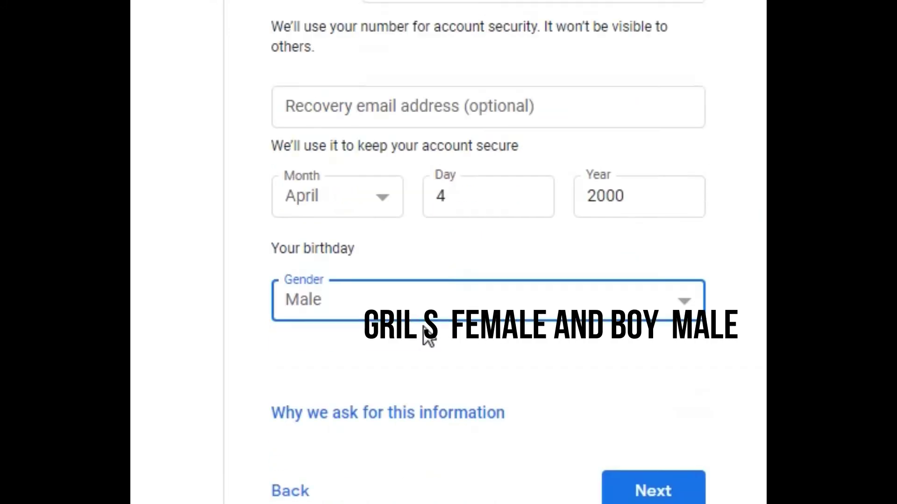
pyautogui.scroll(-2, 376, 394)
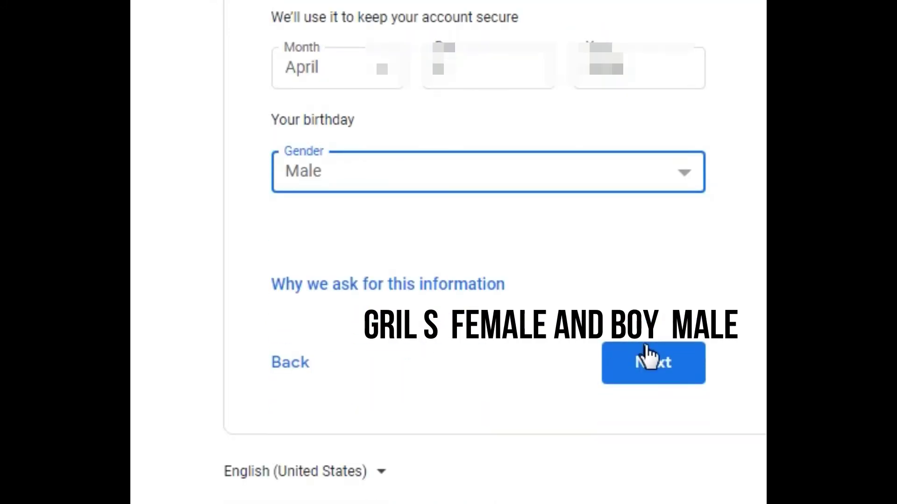
pyautogui.click(406, 0)
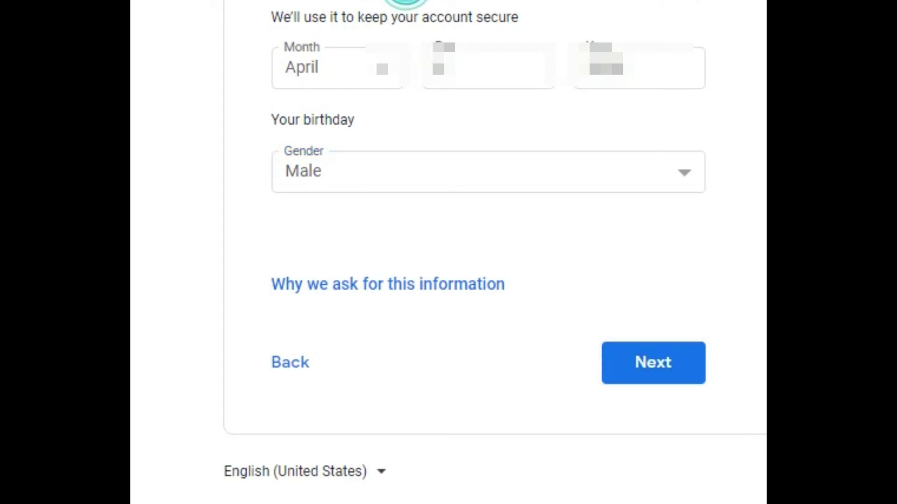
pyautogui.click(670, 366)
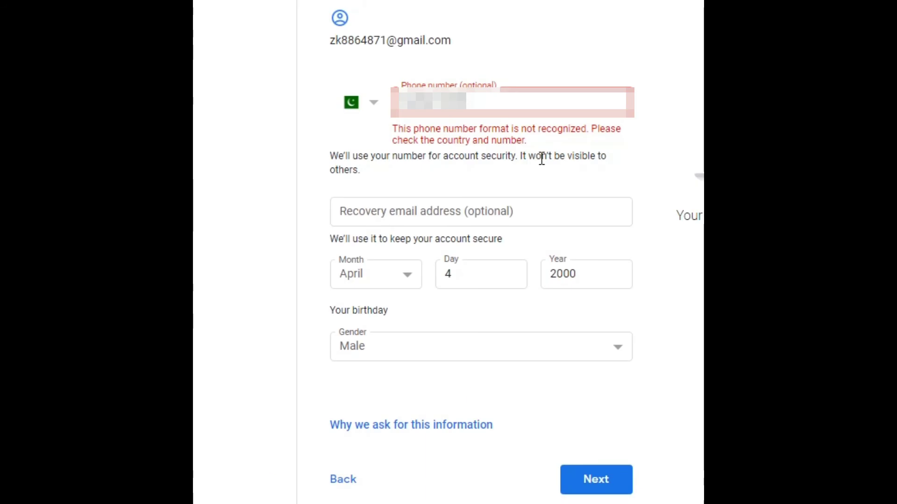
# Step: Resubmit the basic information form until the Verify your phone number page appears
pyautogui.click(587, 490)
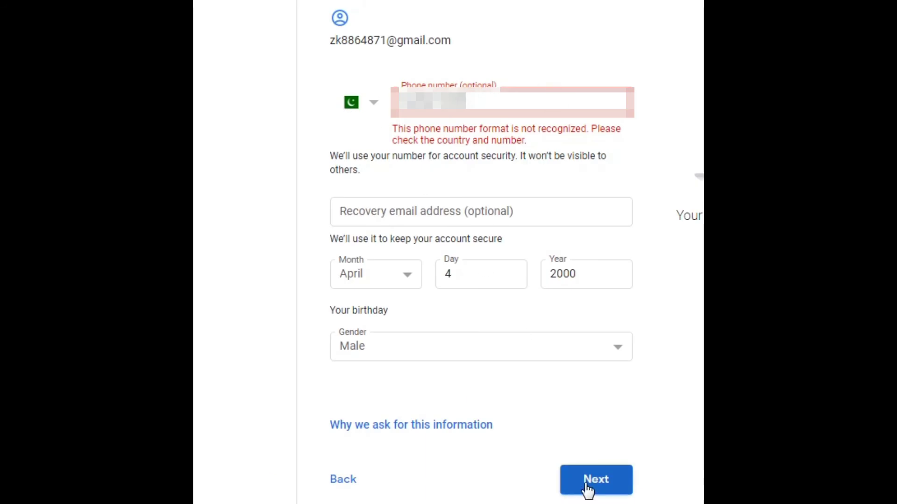
pyautogui.click(586, 491)
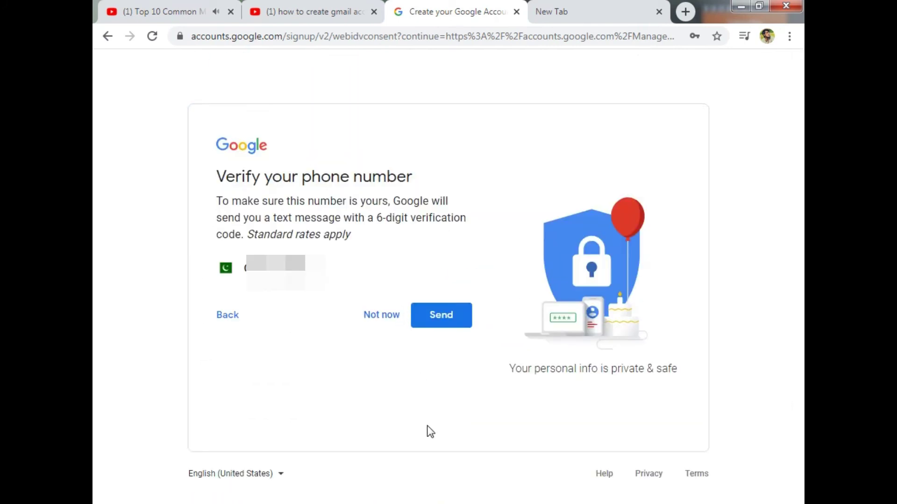
# Step: Skip phone verification with Not now and agree to Google's Privacy and Terms
pyautogui.click(381, 315)
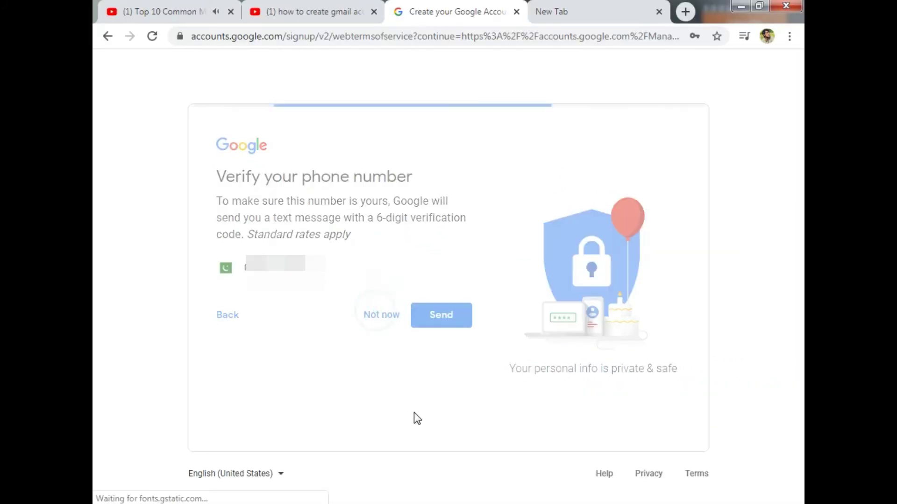
pyautogui.scroll(-12, 414, 316)
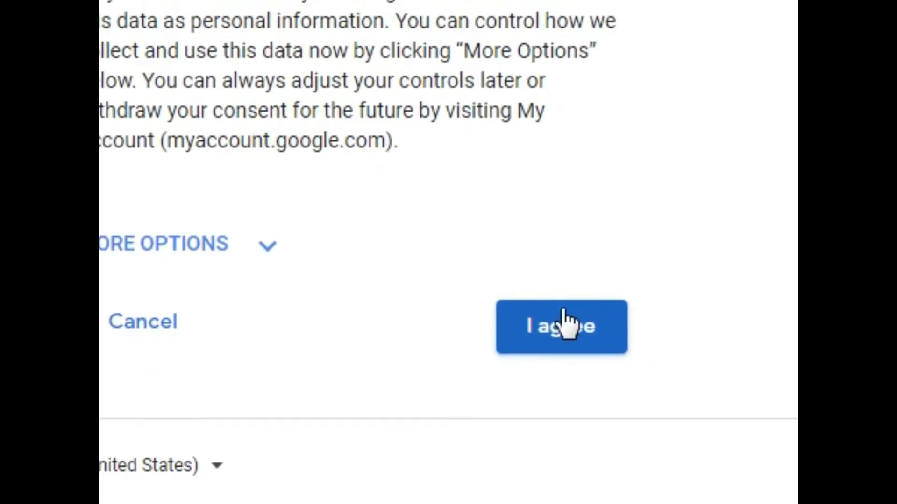
pyautogui.click(439, 417)
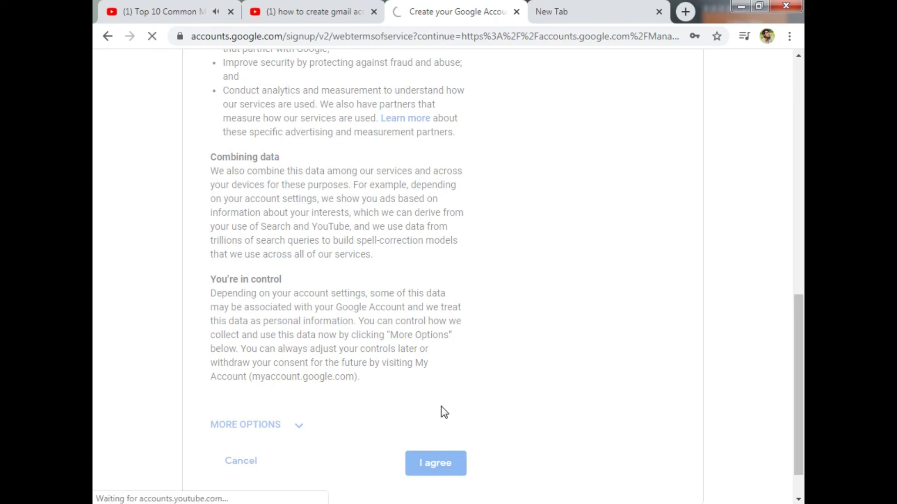
pyautogui.scroll(3, 441, 405)
pyautogui.scroll(2, 441, 406)
pyautogui.scroll(-7, 441, 405)
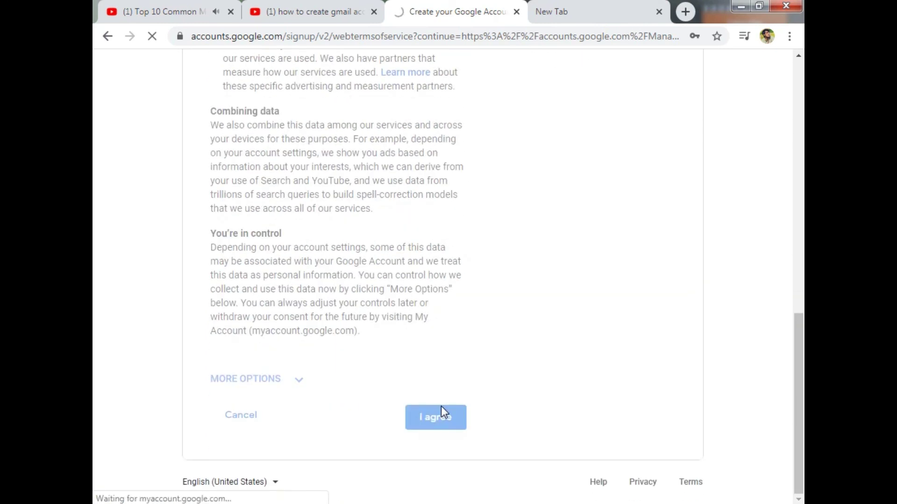
pyautogui.scroll(10, 441, 405)
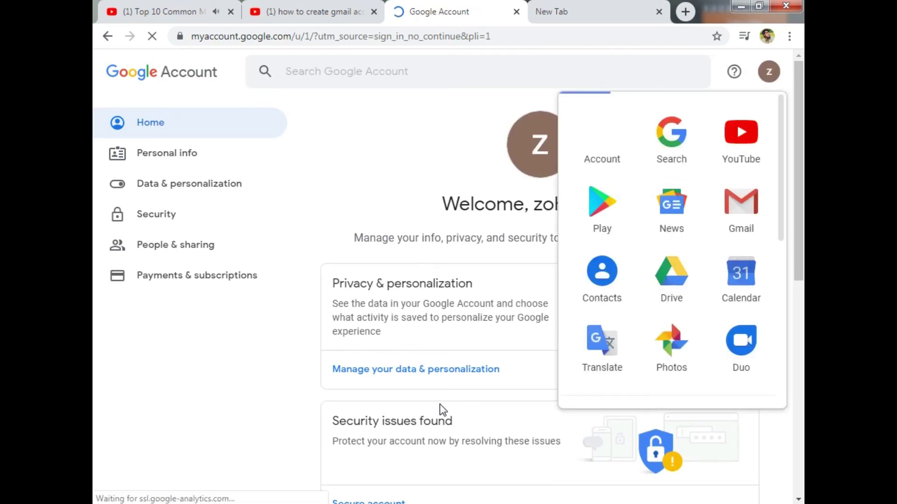
pyautogui.click(770, 74)
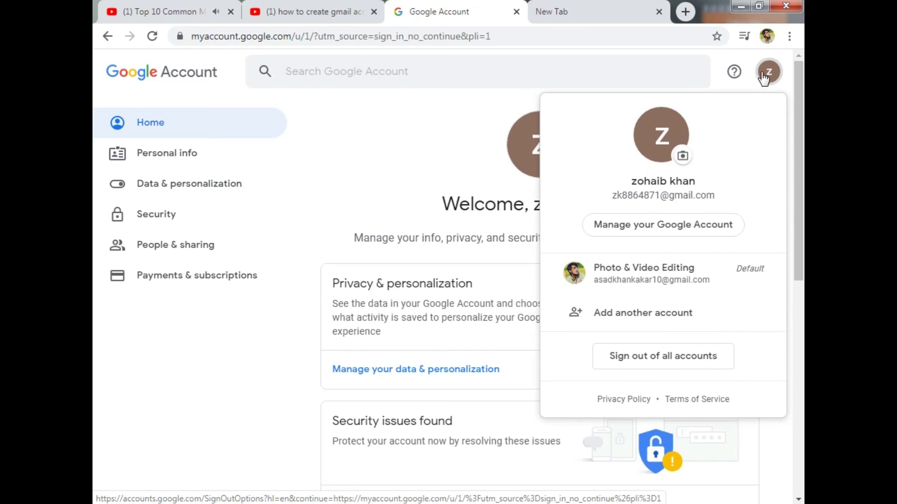
pyautogui.click(764, 75)
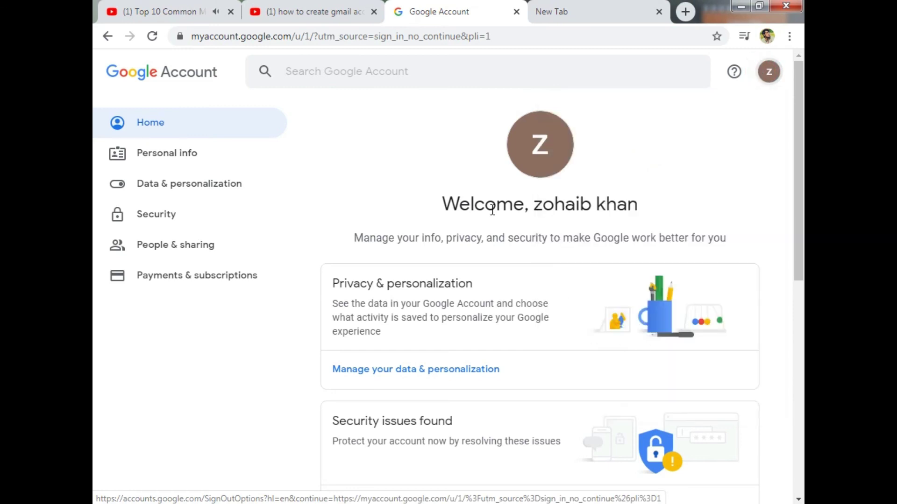
pyautogui.scroll(-3, 179, 349)
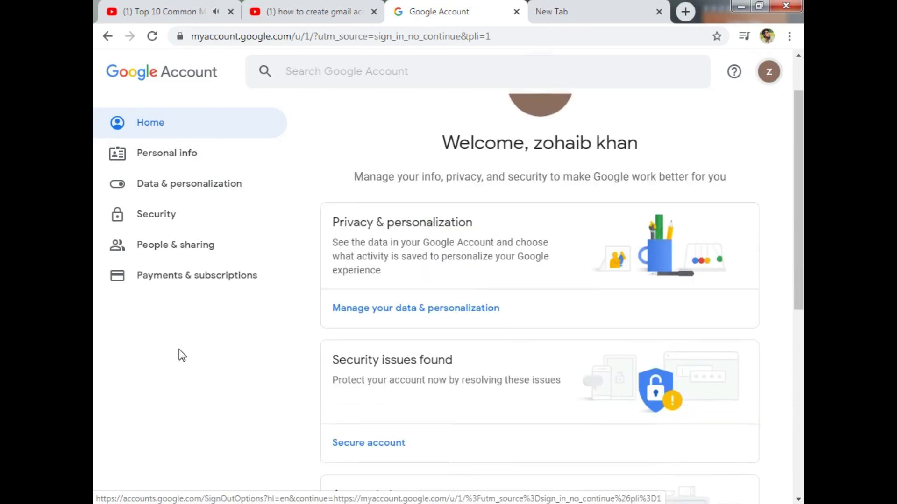
pyautogui.scroll(3, 243, 363)
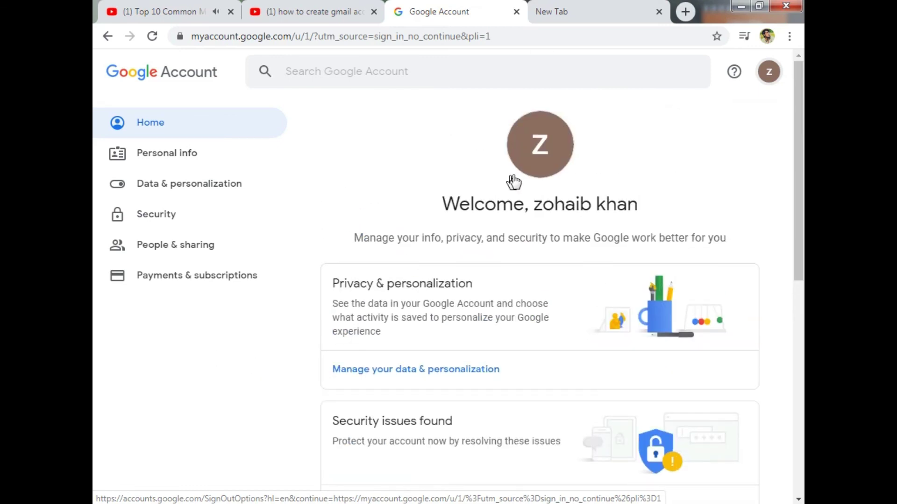
pyautogui.click(540, 164)
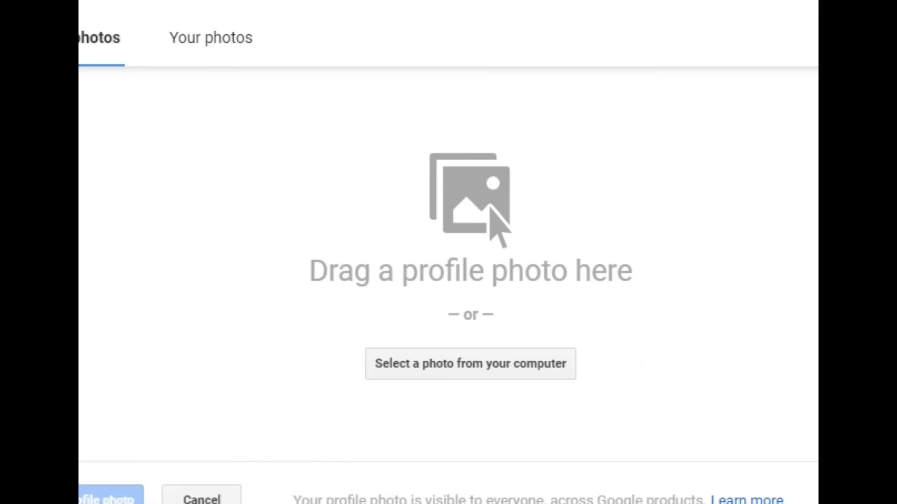
pyautogui.click(726, 118)
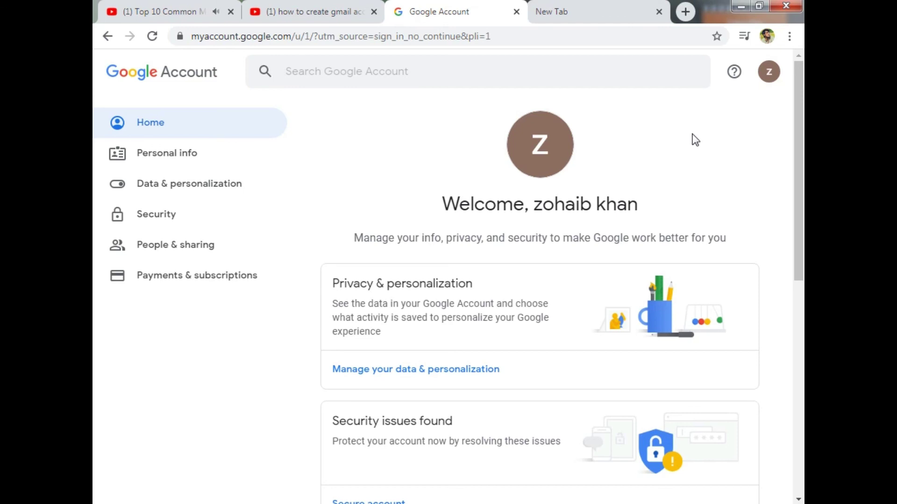